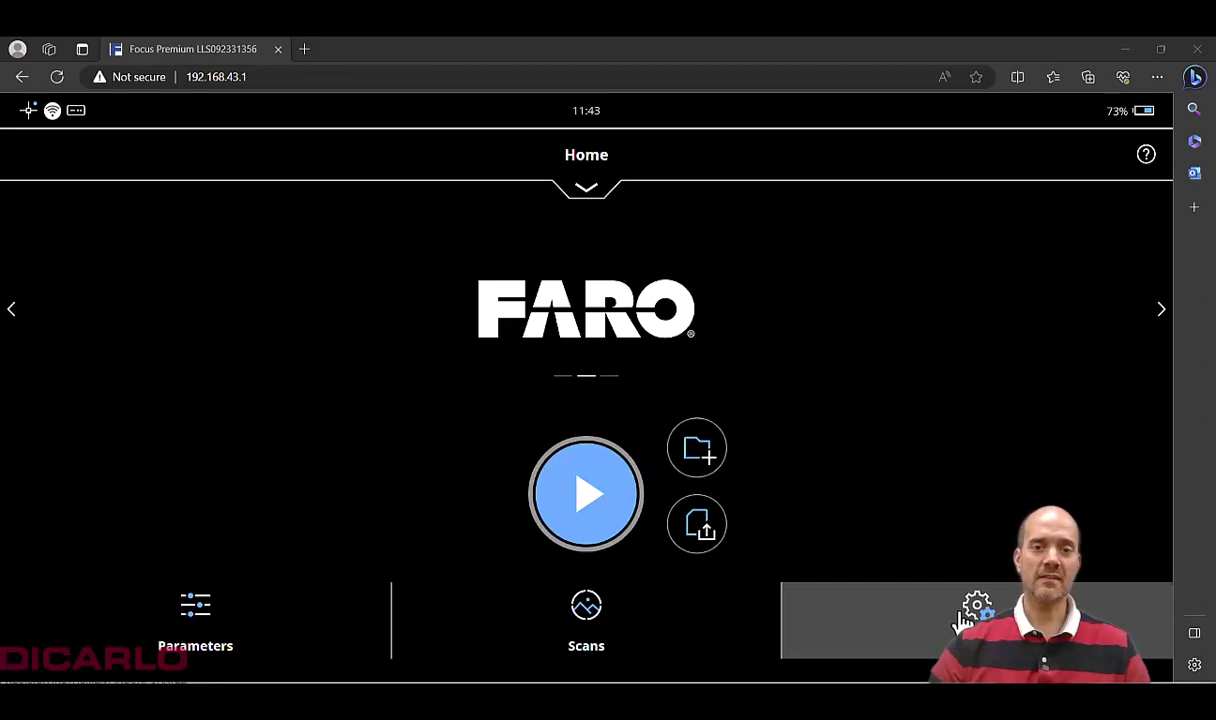
Select Project1 under Manage > Projects/Clusters and return to Home.
click(963, 617)
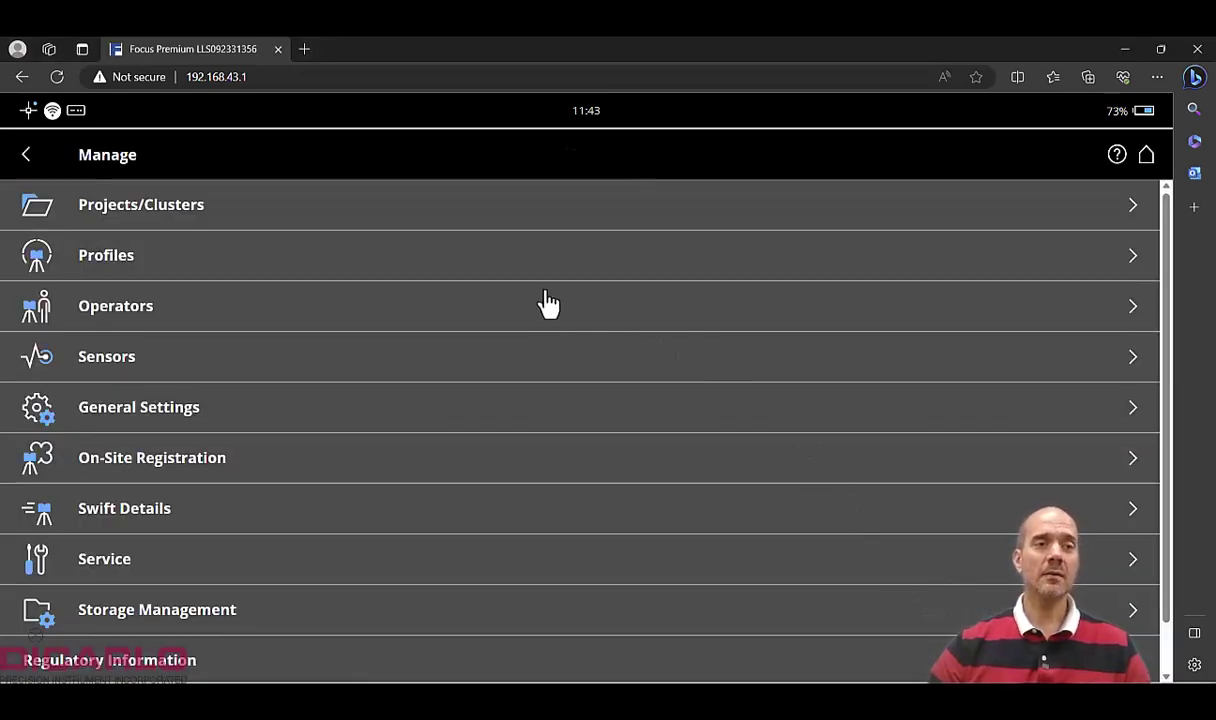
click(162, 210)
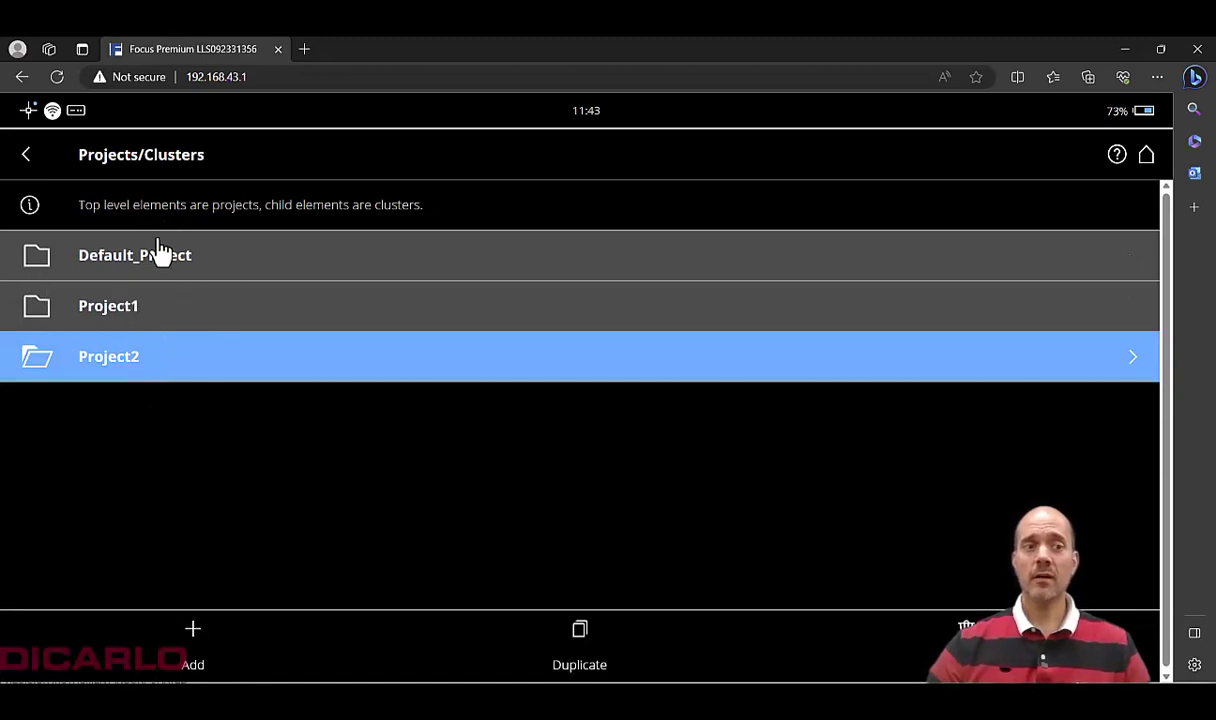
click(128, 314)
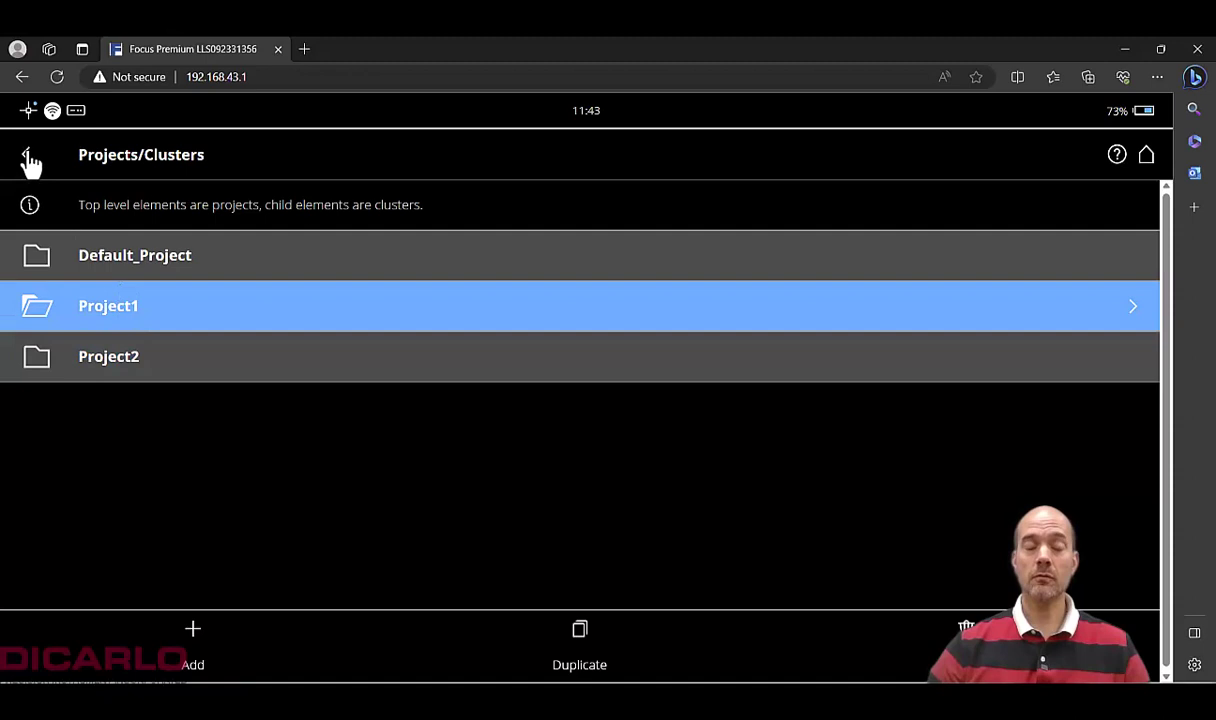
click(28, 160)
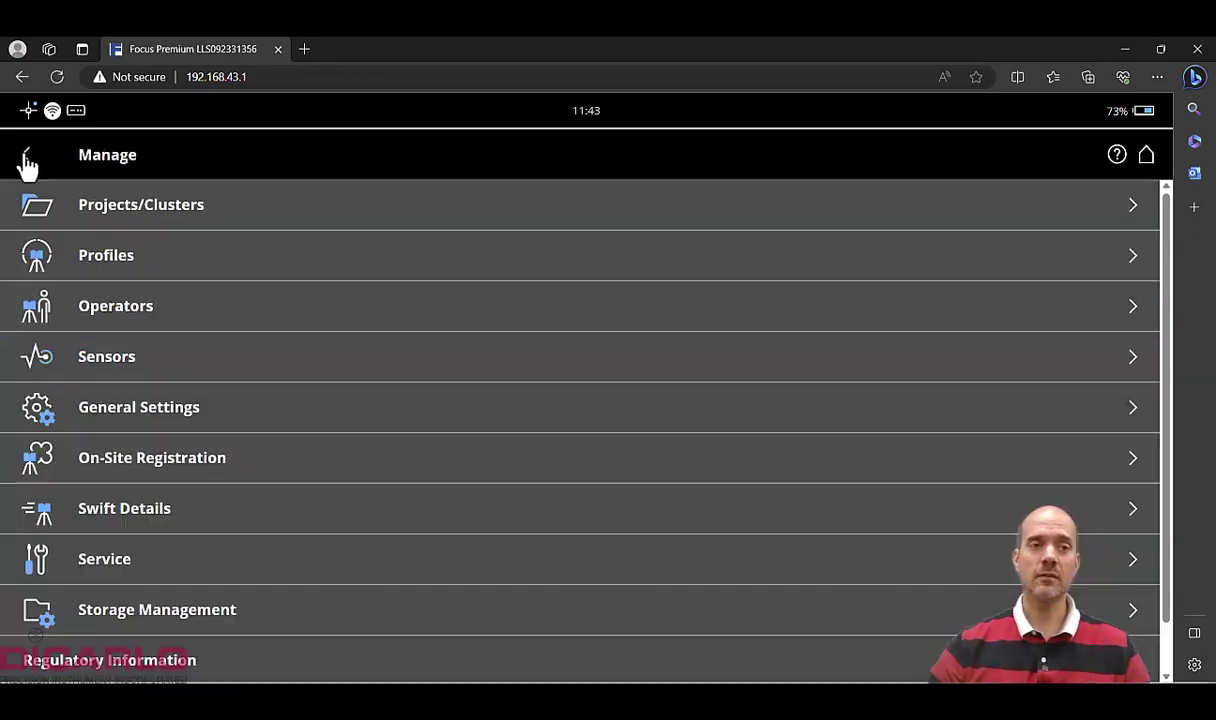
click(27, 160)
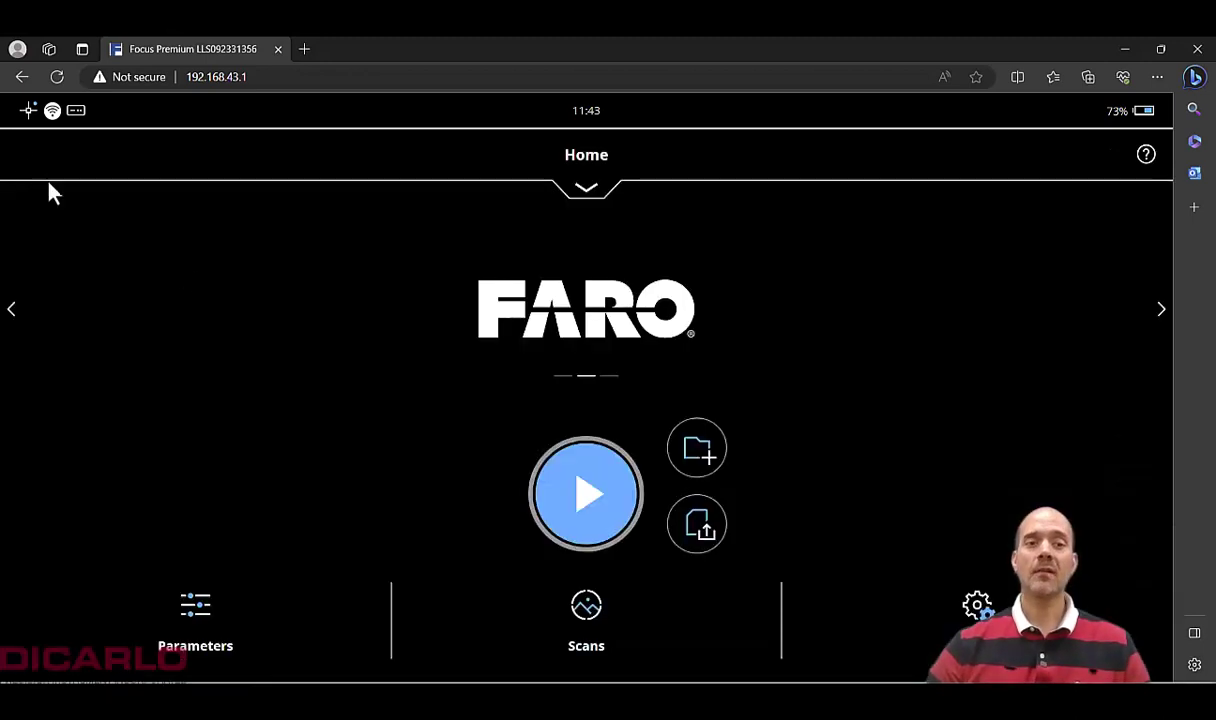
click(583, 190)
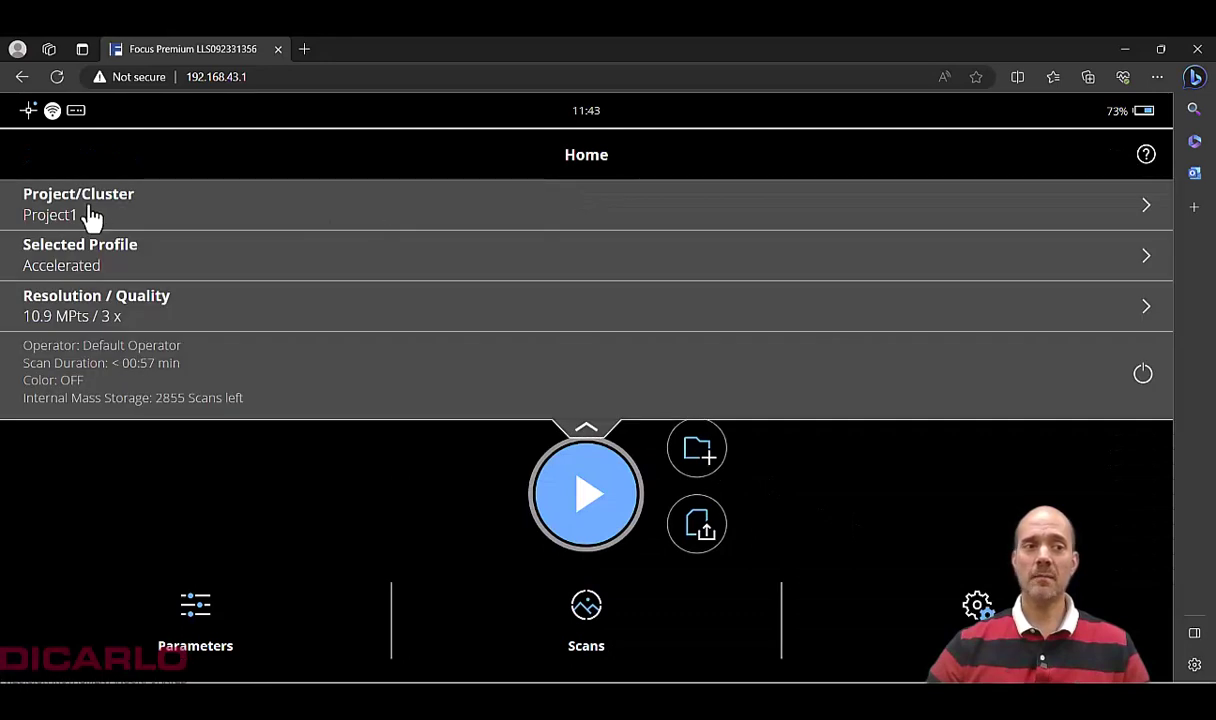
click(587, 433)
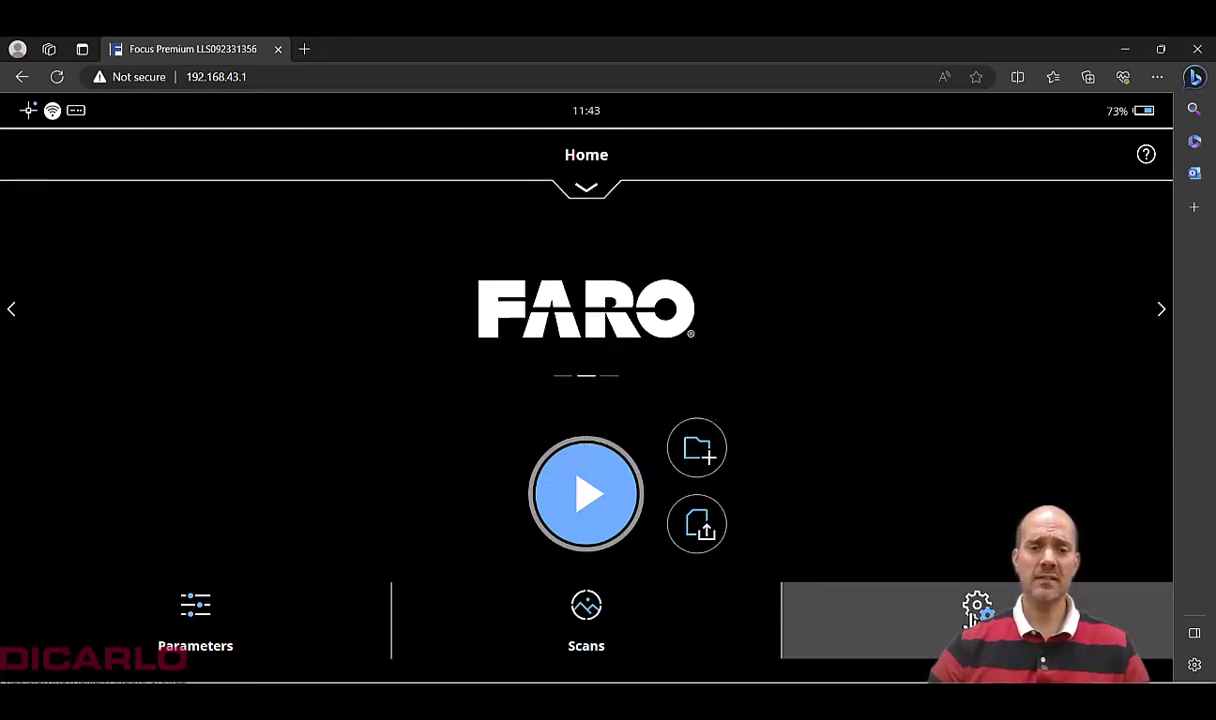
click(655, 643)
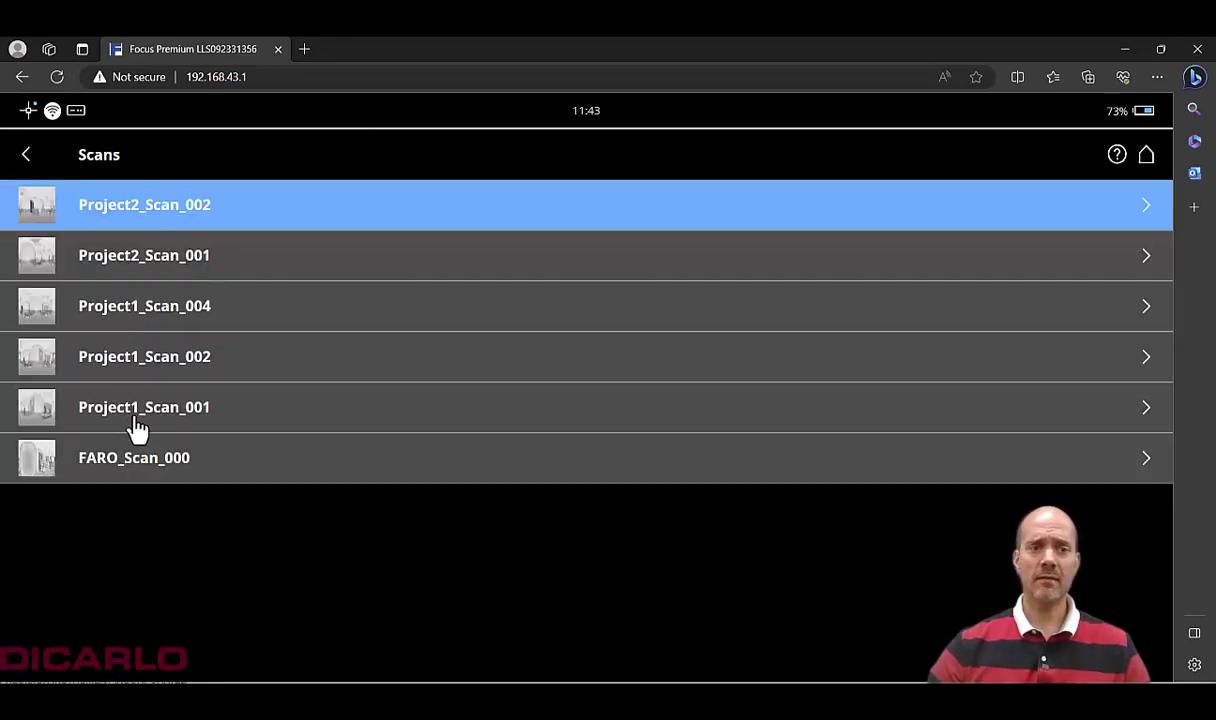
click(26, 158)
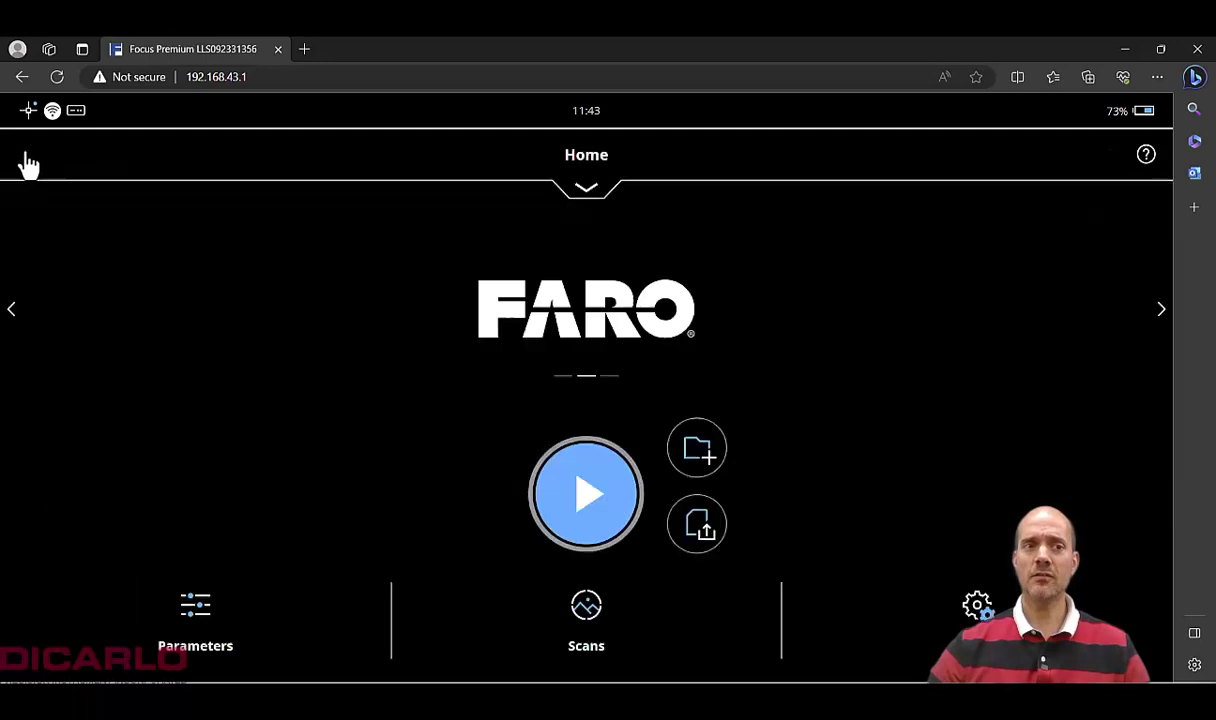
Copy Project1's scans to the SD card and acknowledge the repair and success notices.
click(697, 525)
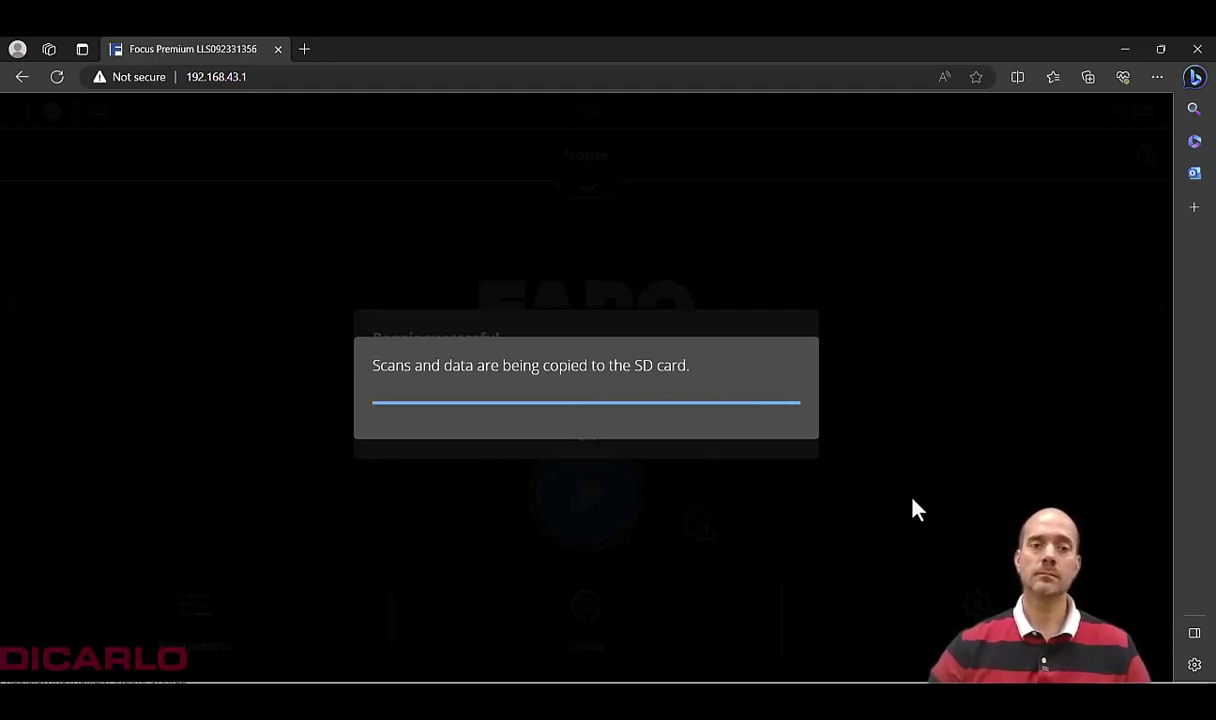
click(648, 440)
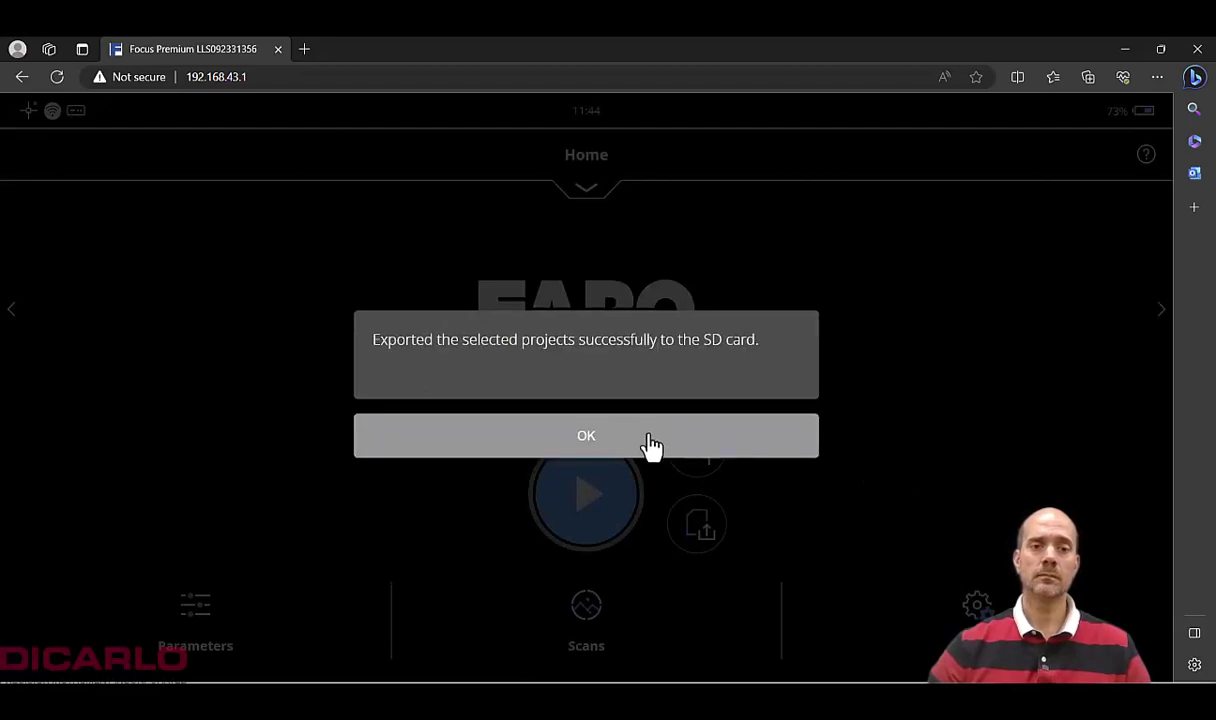
click(571, 442)
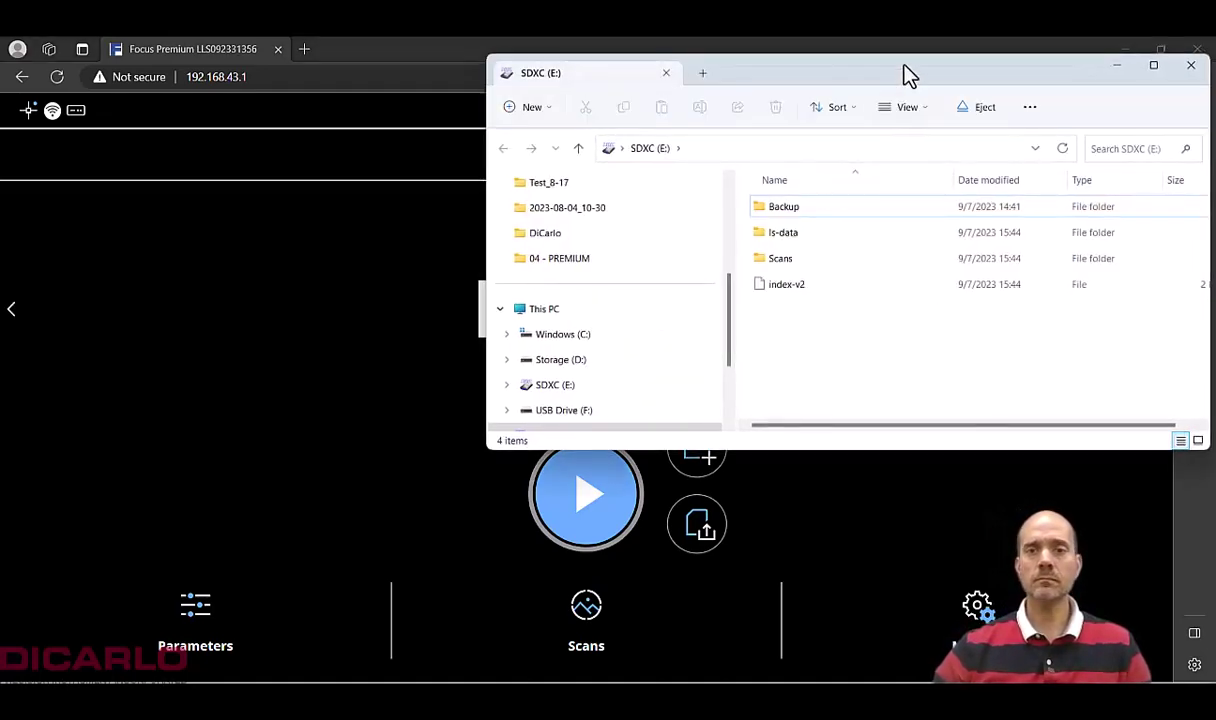
Open the SD card's Scans folder to see the three Project1 scans, then return to the scanner.
drag(905, 75, 679, 206)
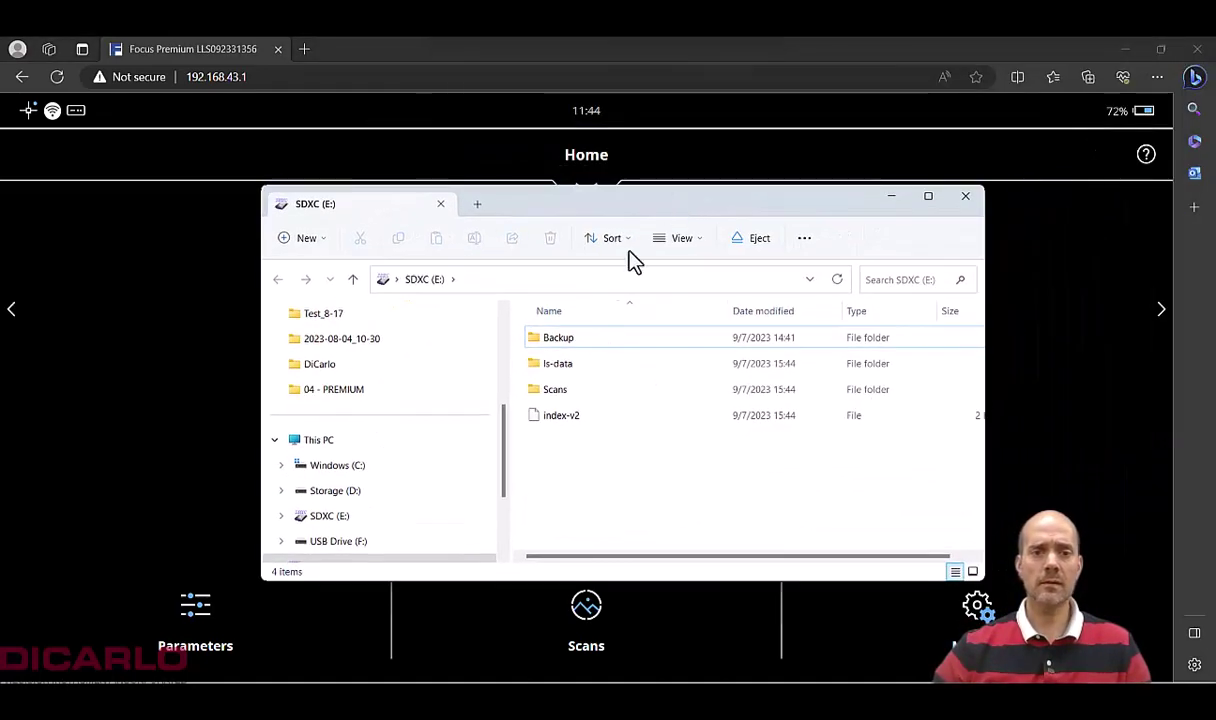
double_click(553, 392)
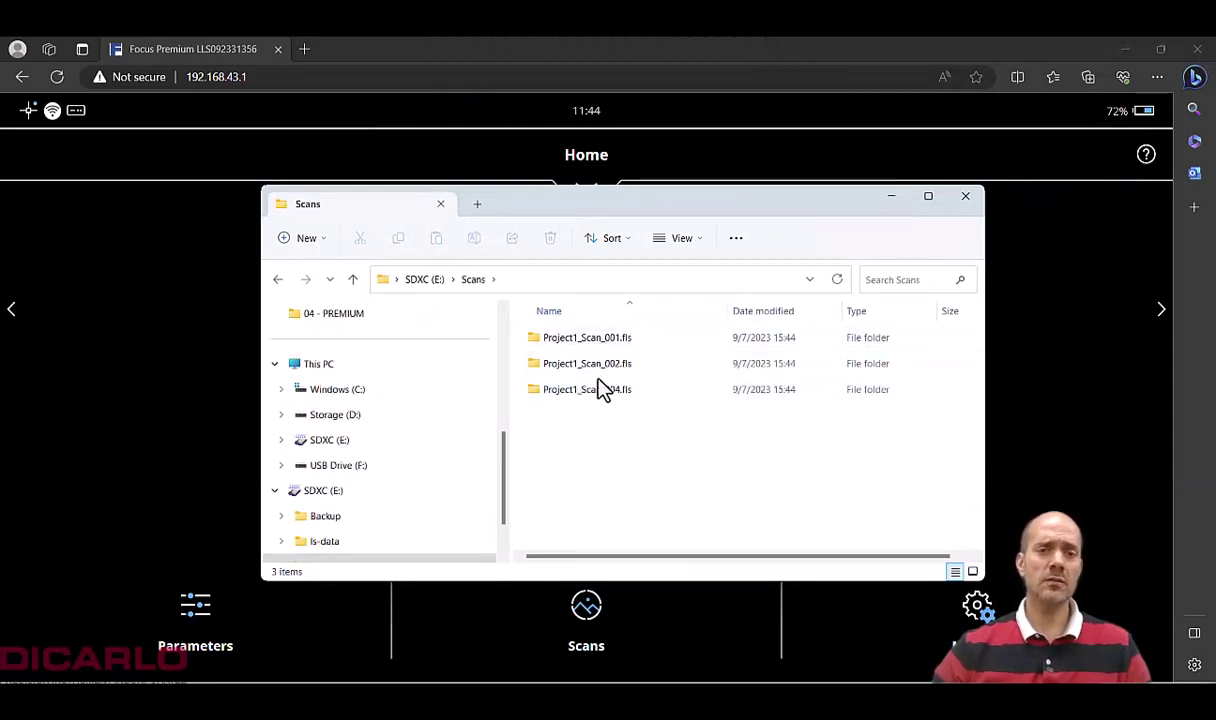
click(588, 620)
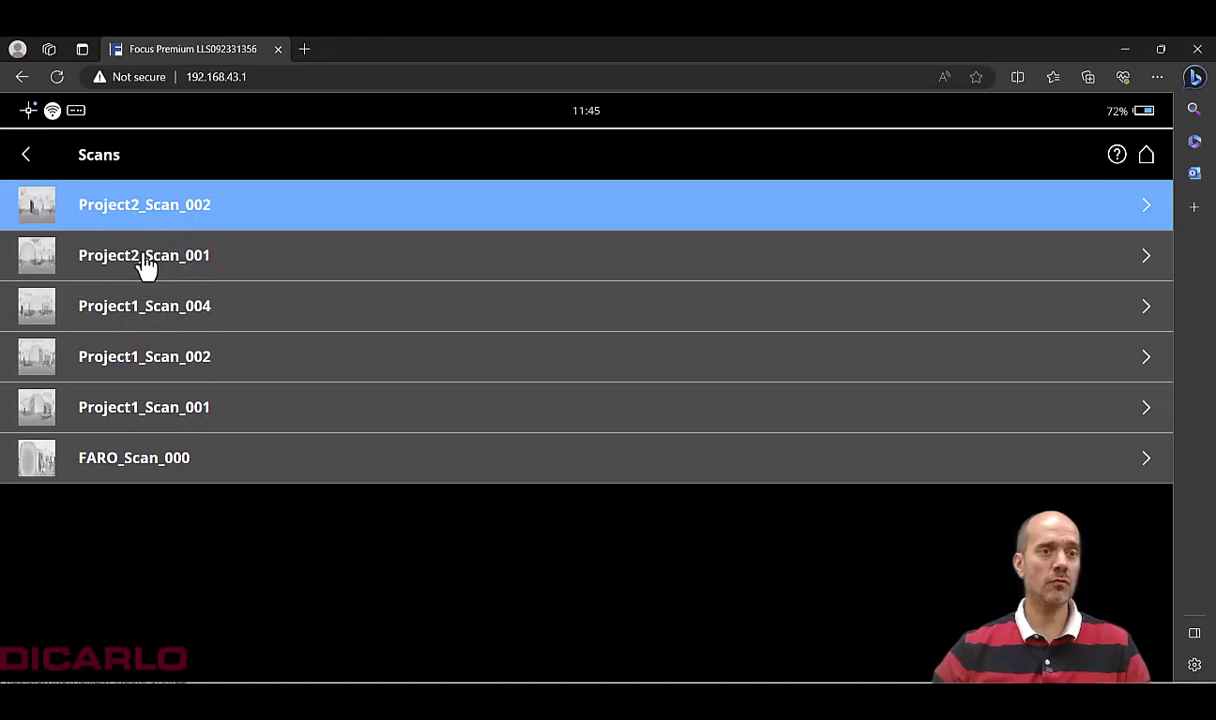
Select Project2 under Manage > Projects/Clusters and return to Home.
click(1146, 156)
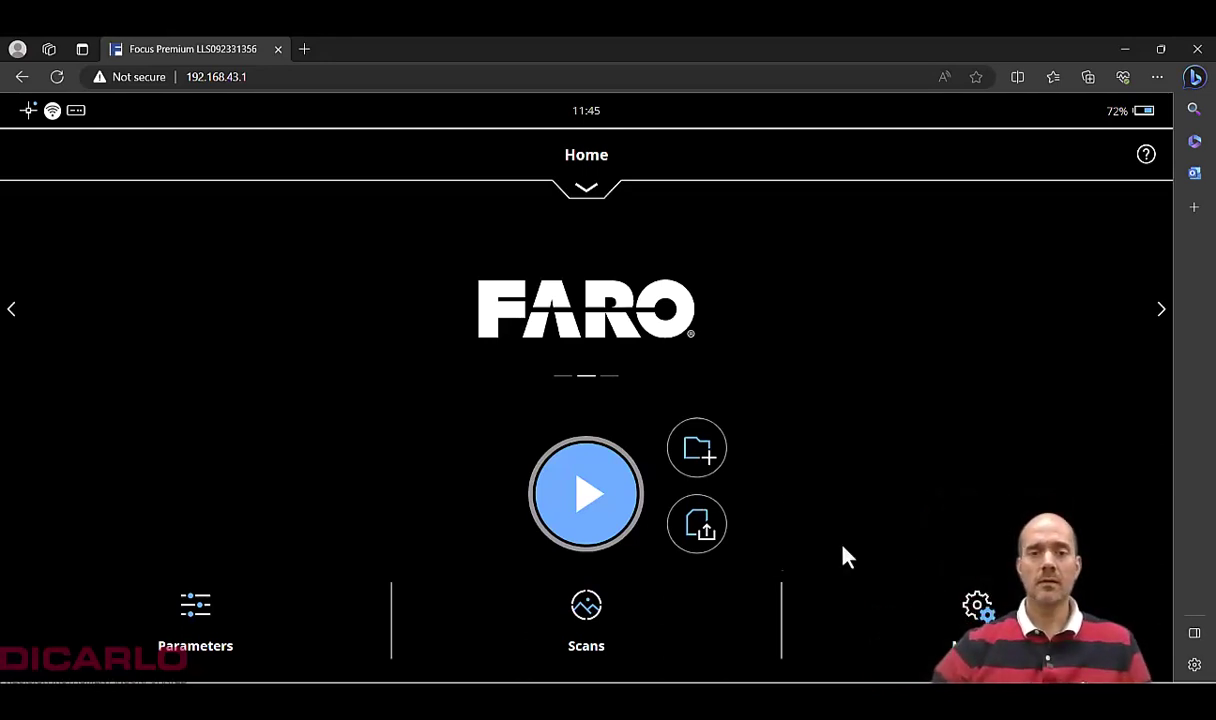
click(988, 612)
click(322, 200)
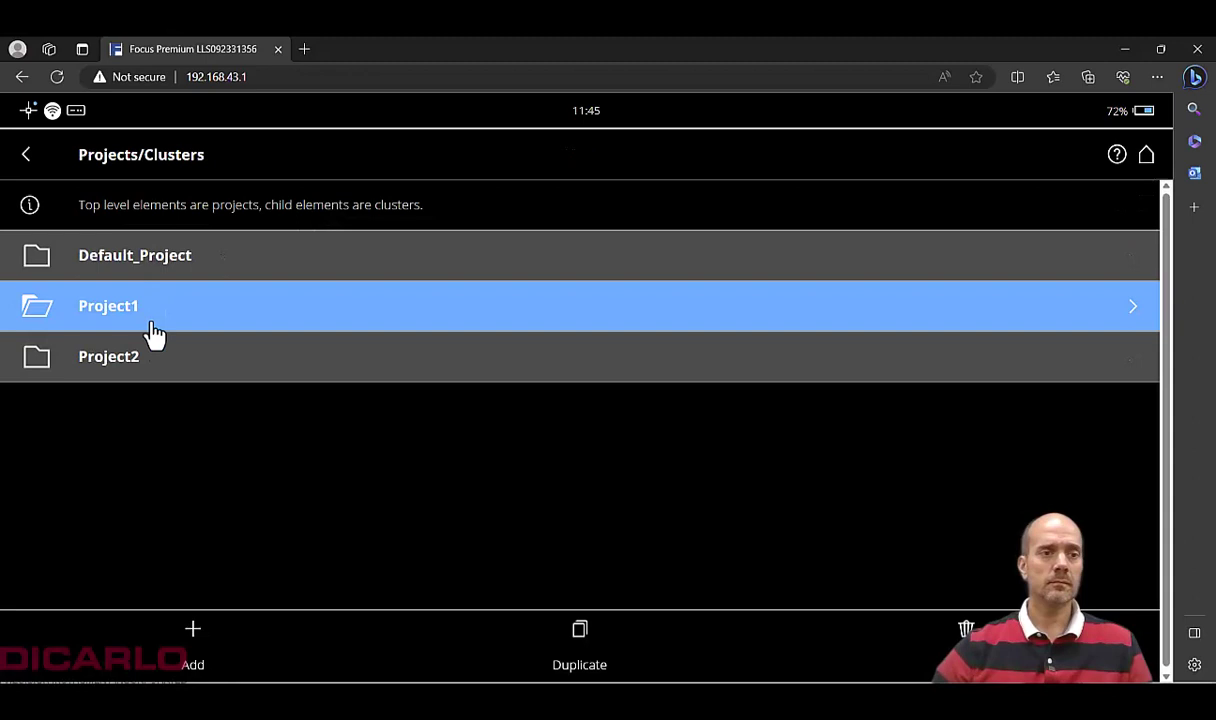
click(160, 366)
click(27, 157)
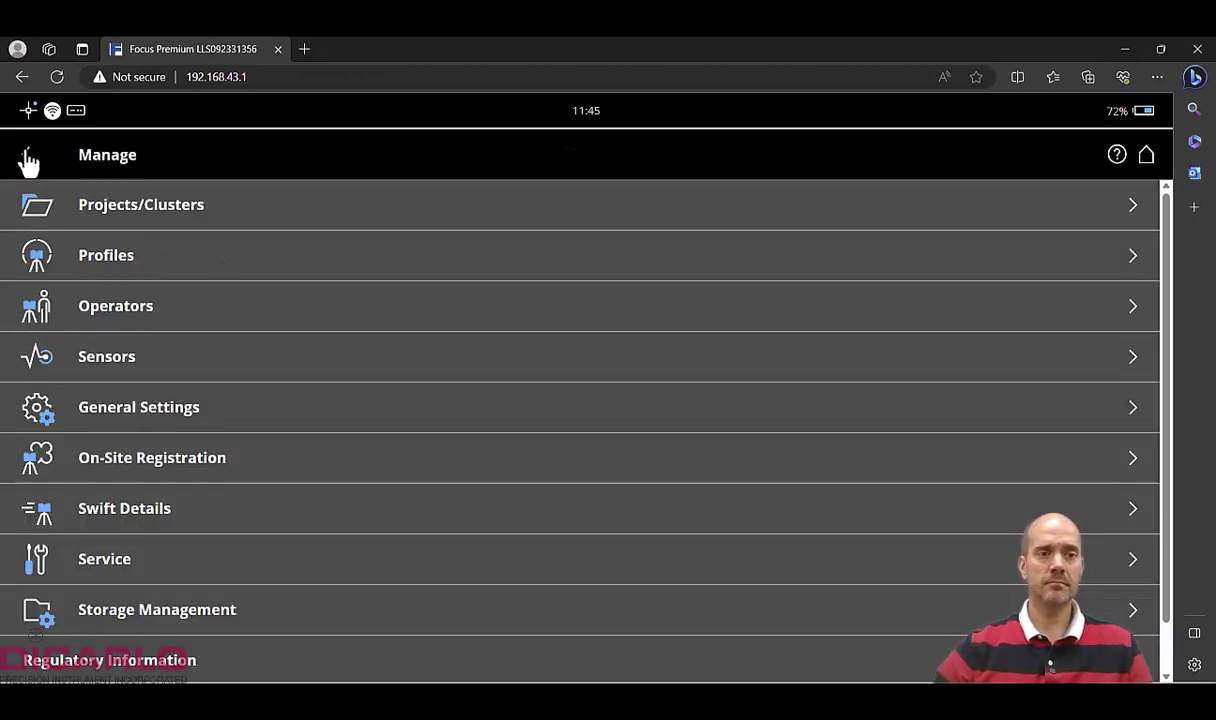
click(28, 160)
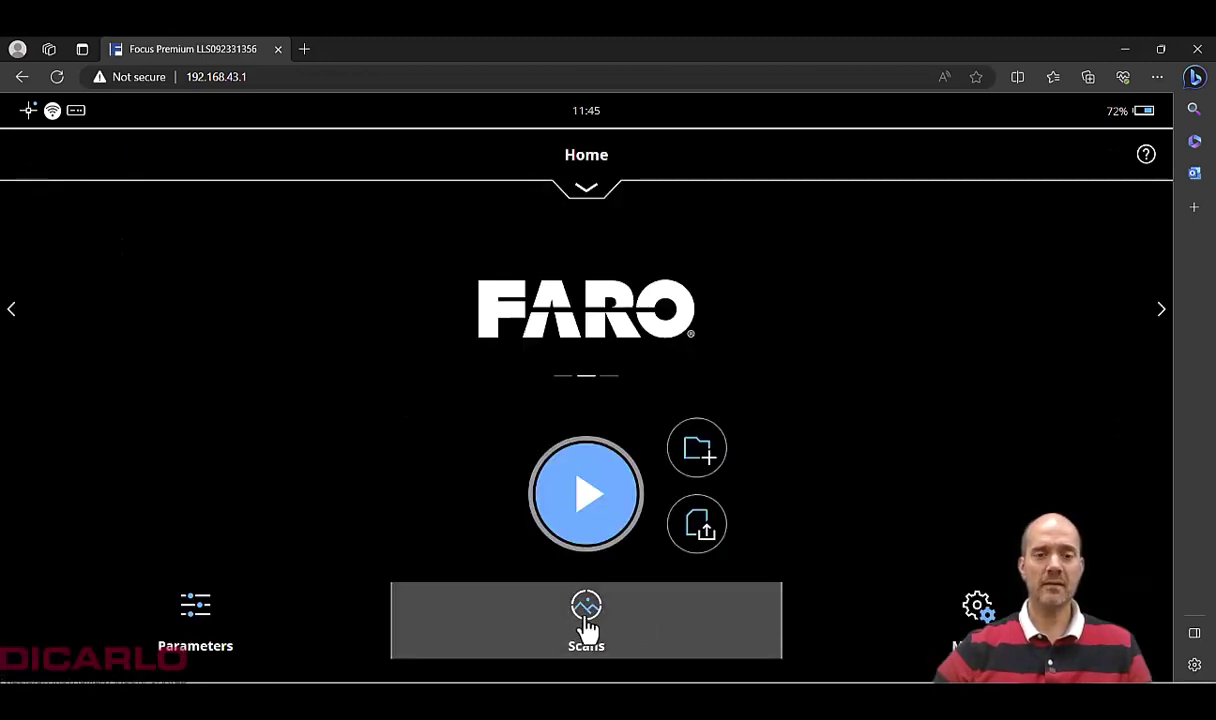
Copy Project2's scans to the SD card and check that Project2 is current.
click(700, 524)
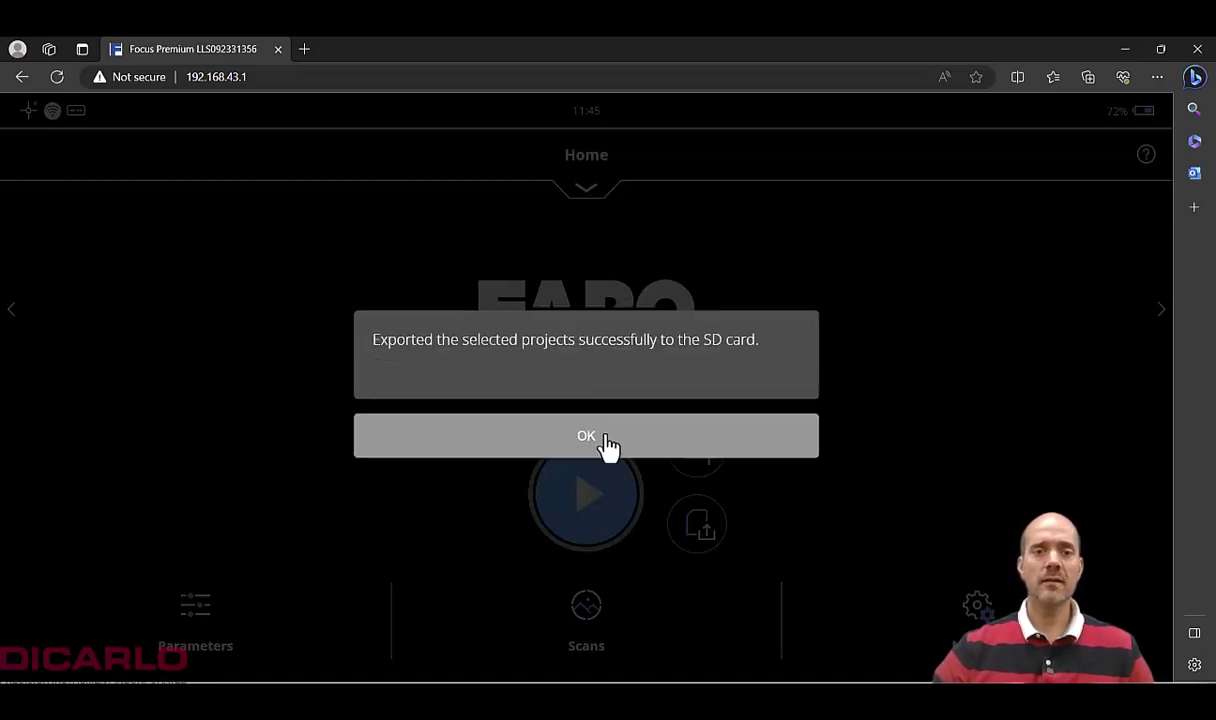
click(606, 438)
click(586, 188)
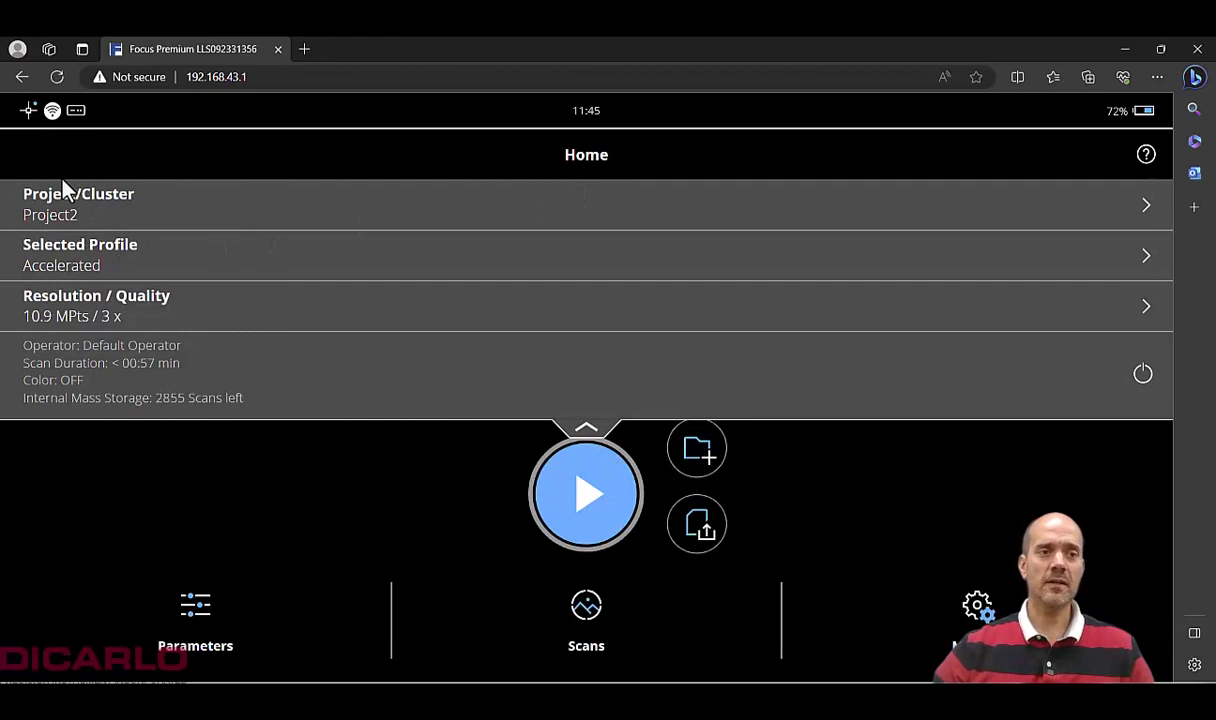
click(590, 427)
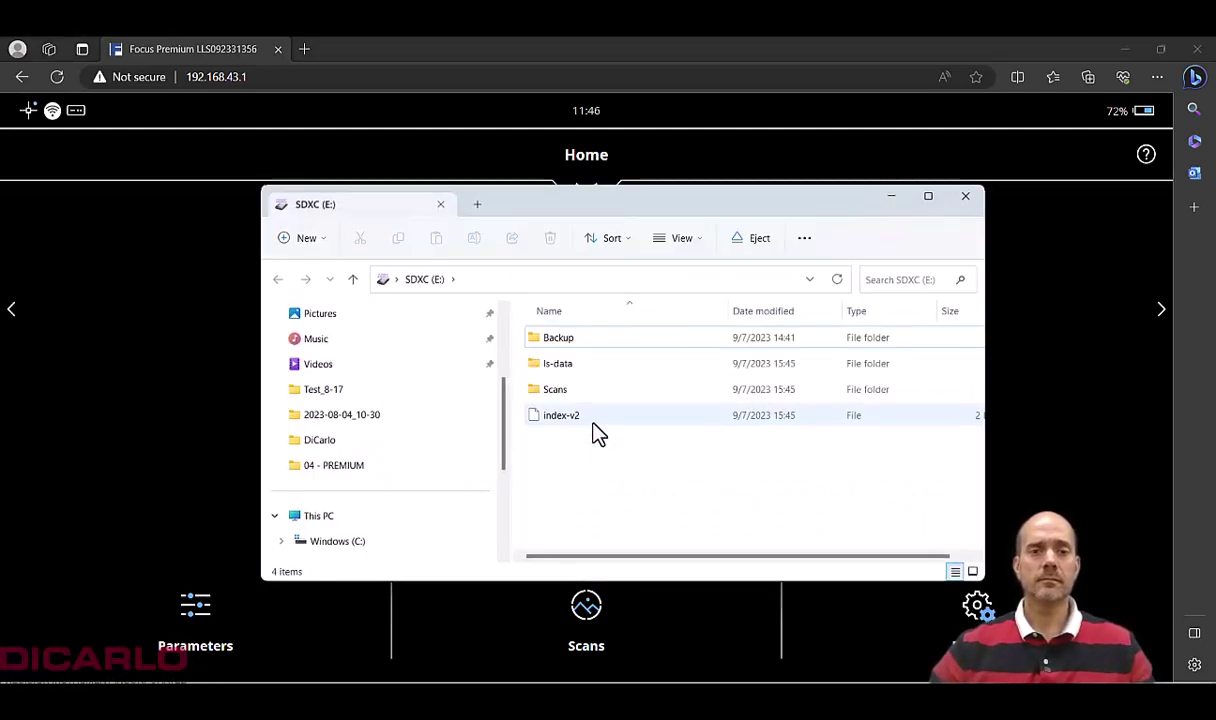
Open the SD card's Scans folder, highlight the two Project2 scans, then close it.
double_click(560, 395)
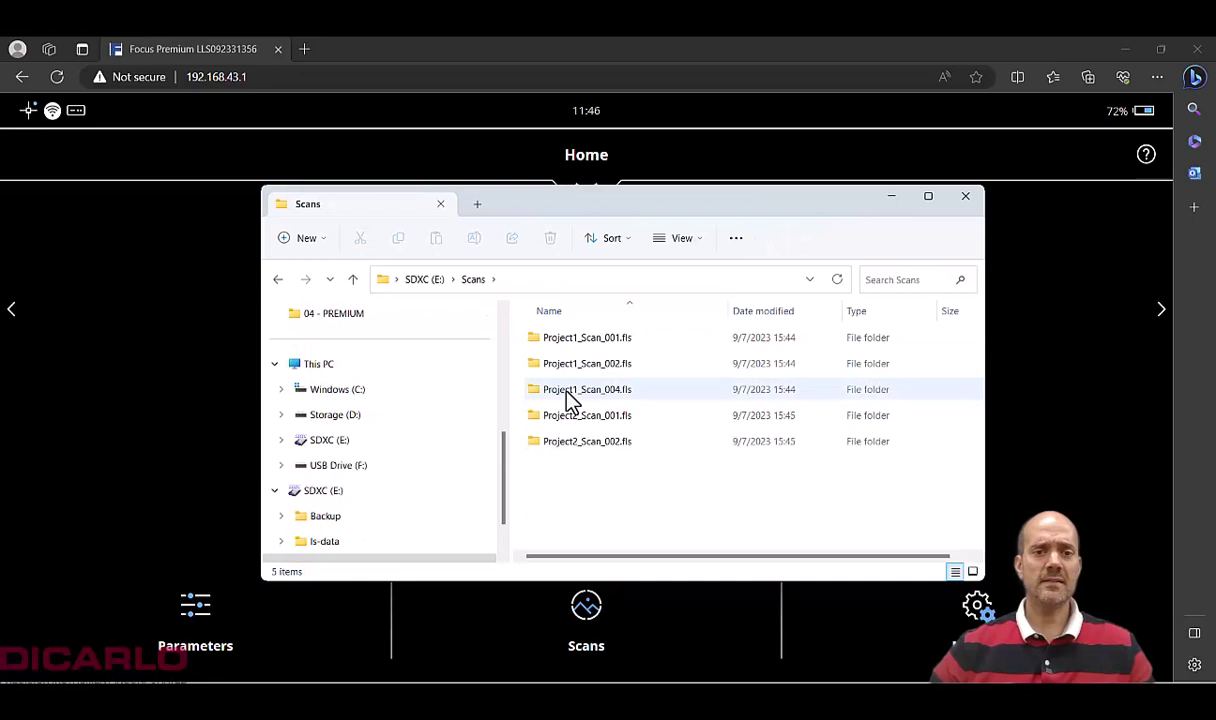
drag(650, 471, 575, 421)
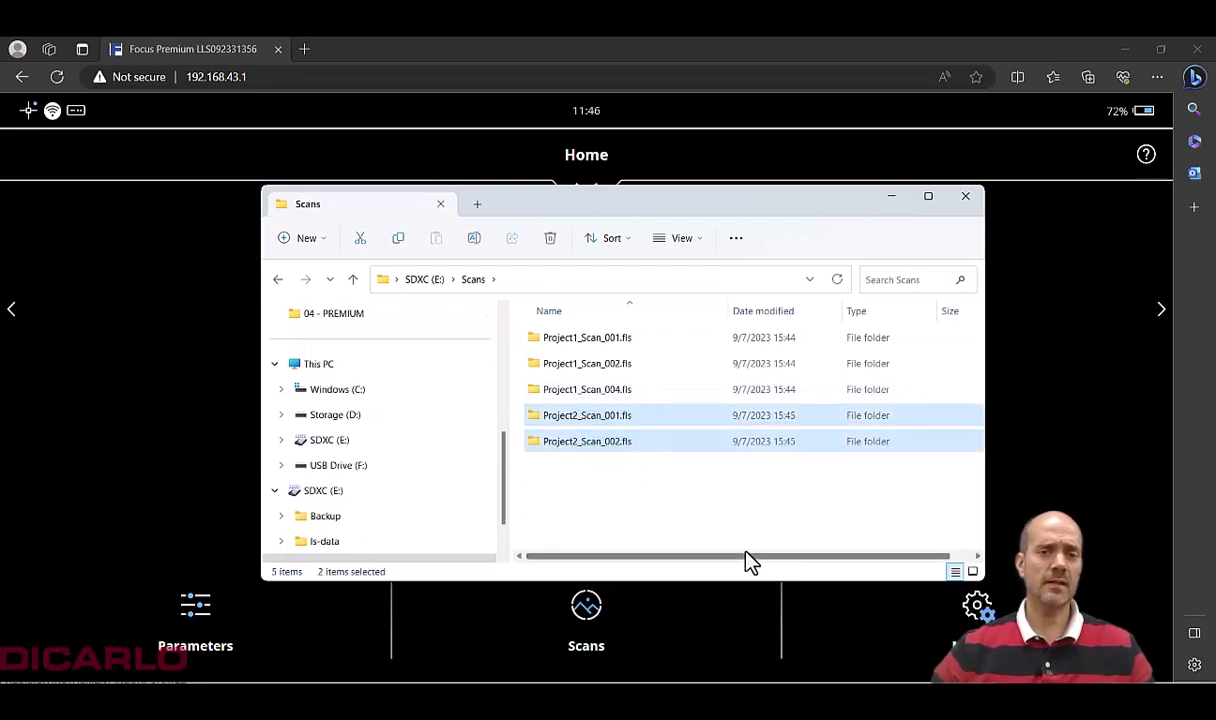
click(643, 482)
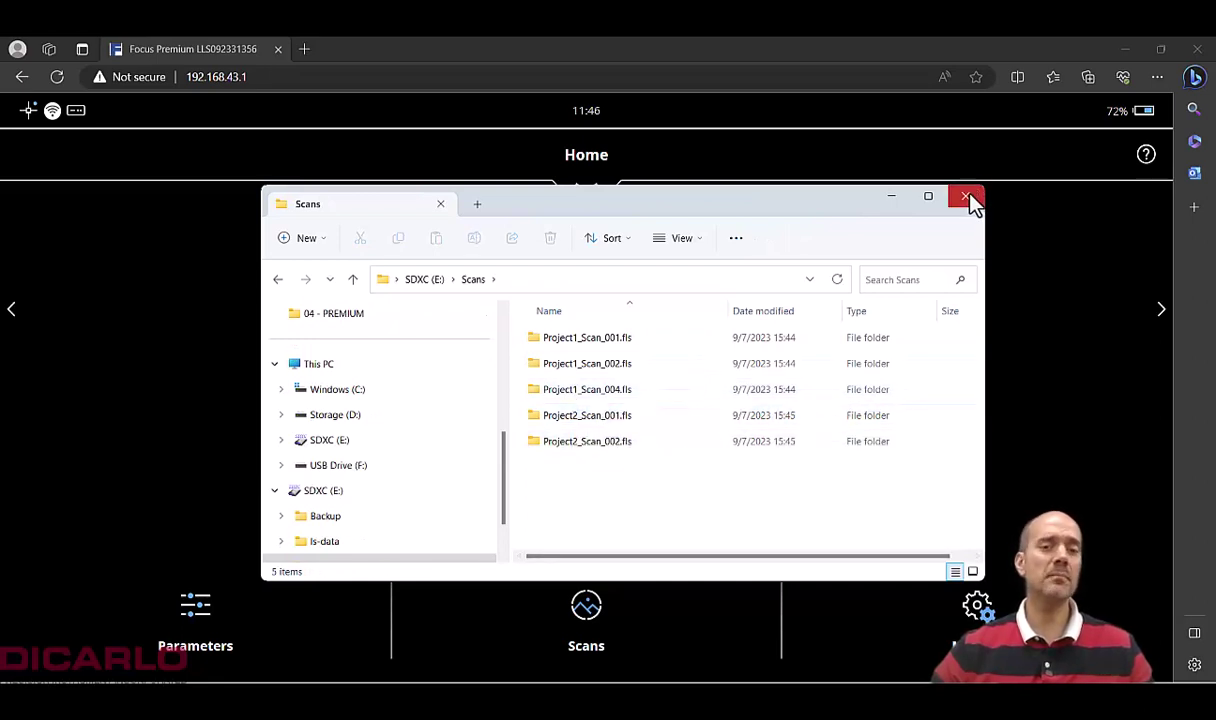
click(976, 197)
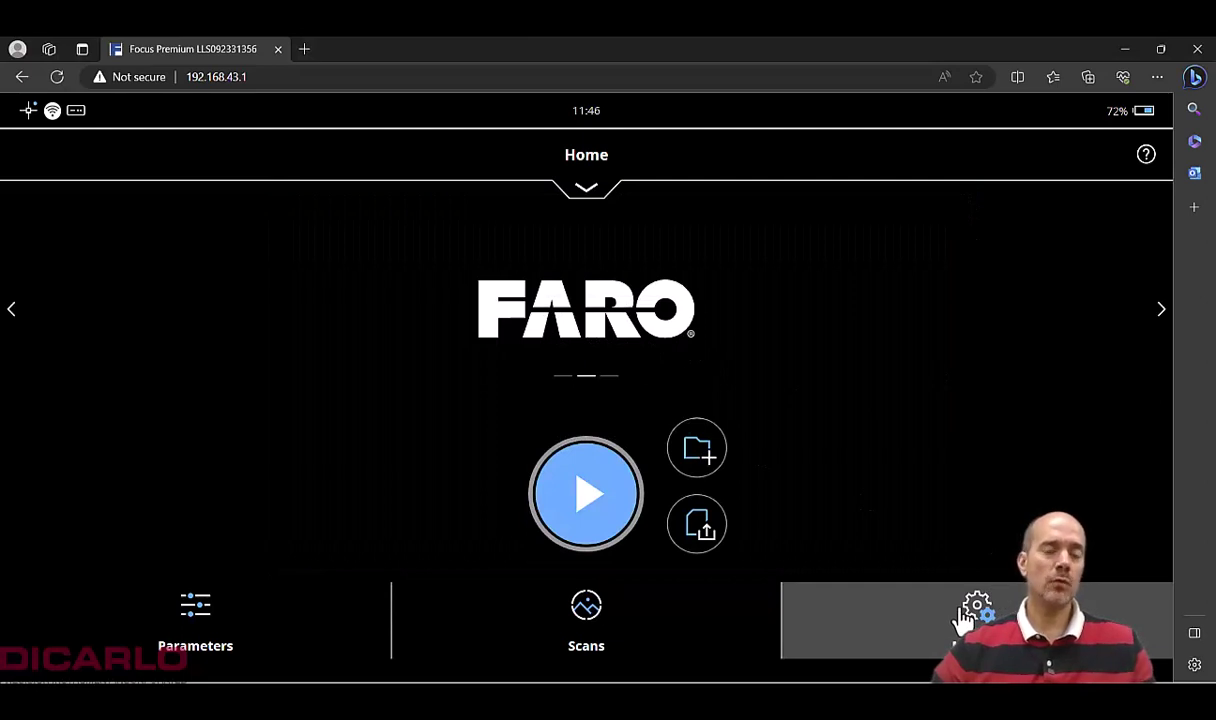